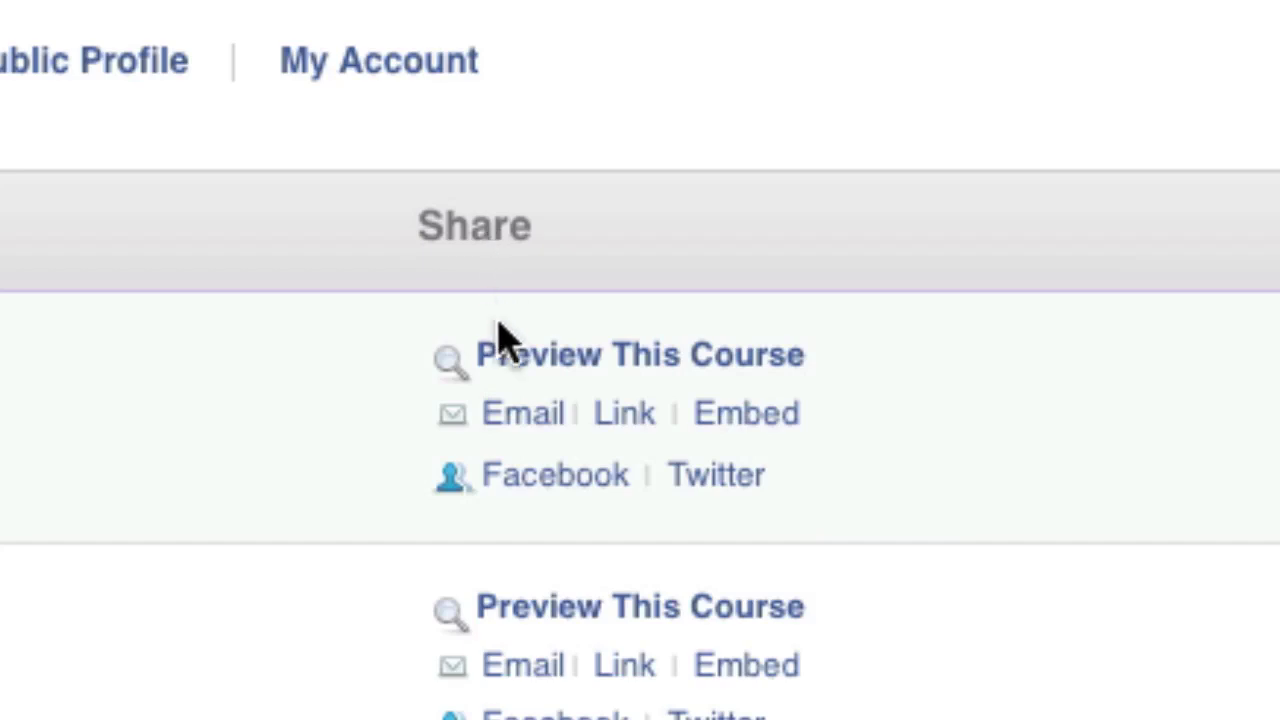
Step: Copy The Lean Course's ready-made sample sharing email text from its Email dialog
{"action": "left_click", "coordinate": [522, 410]}
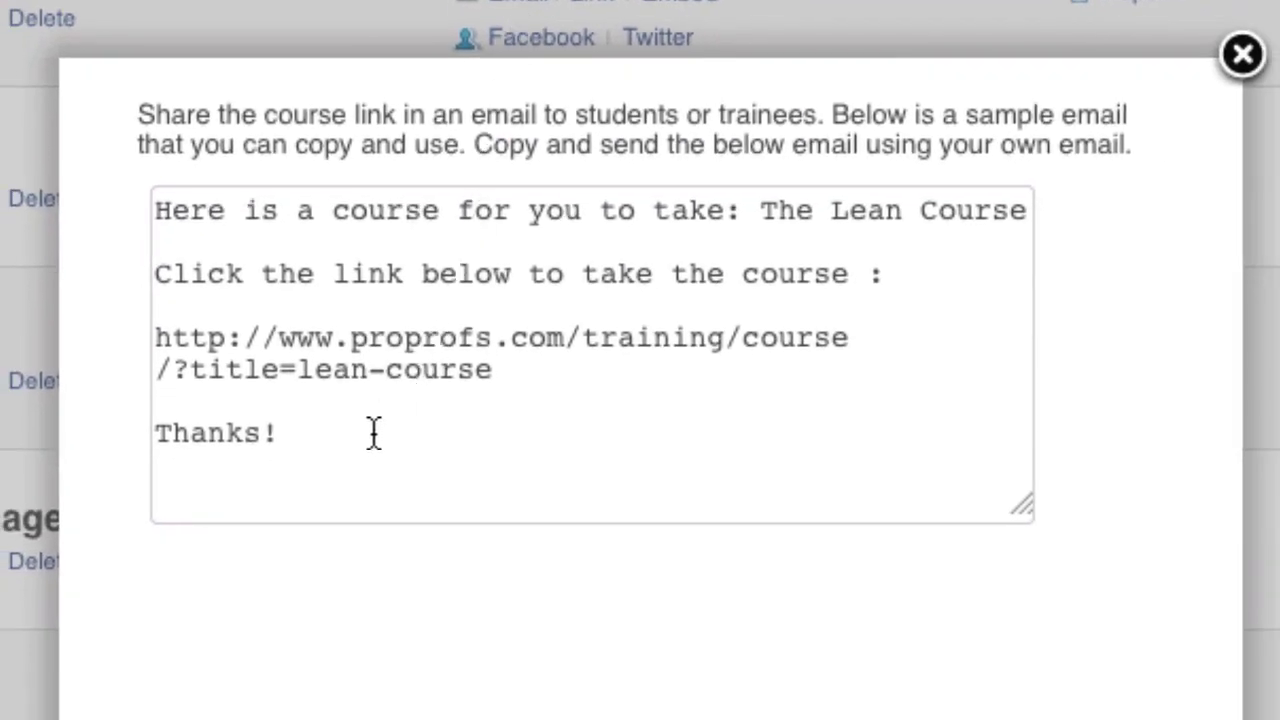
{"action": "right_click", "coordinate": [289, 274]}
{"action": "left_click", "coordinate": [398, 410]}
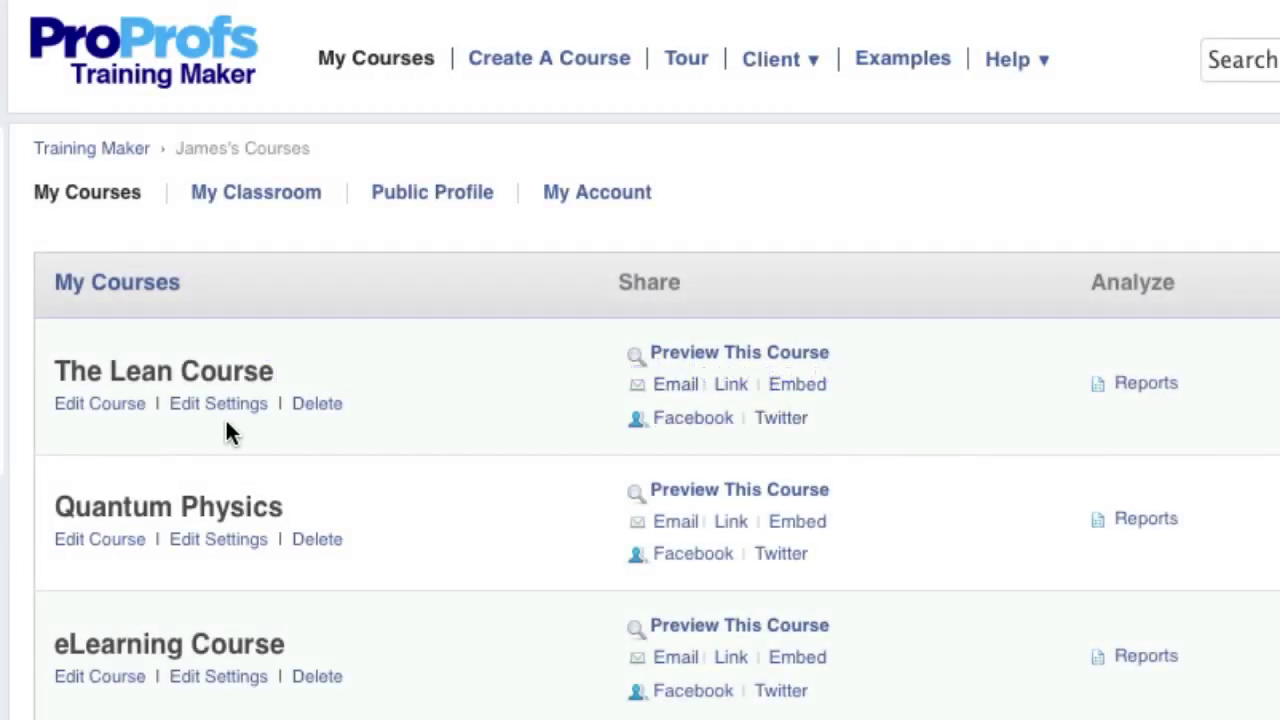
Step: Open The Lean Course's settings and view its Security and Tracking options
{"action": "left_click", "coordinate": [174, 410]}
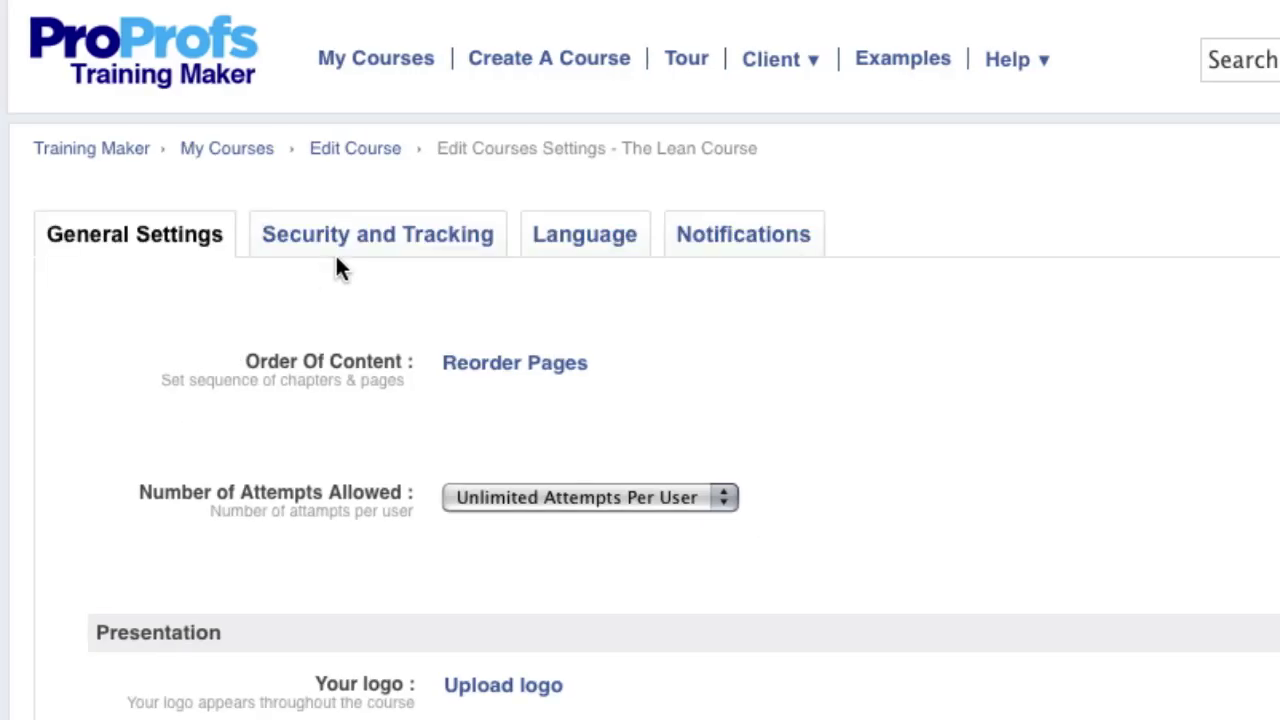
{"action": "left_click", "coordinate": [367, 248]}
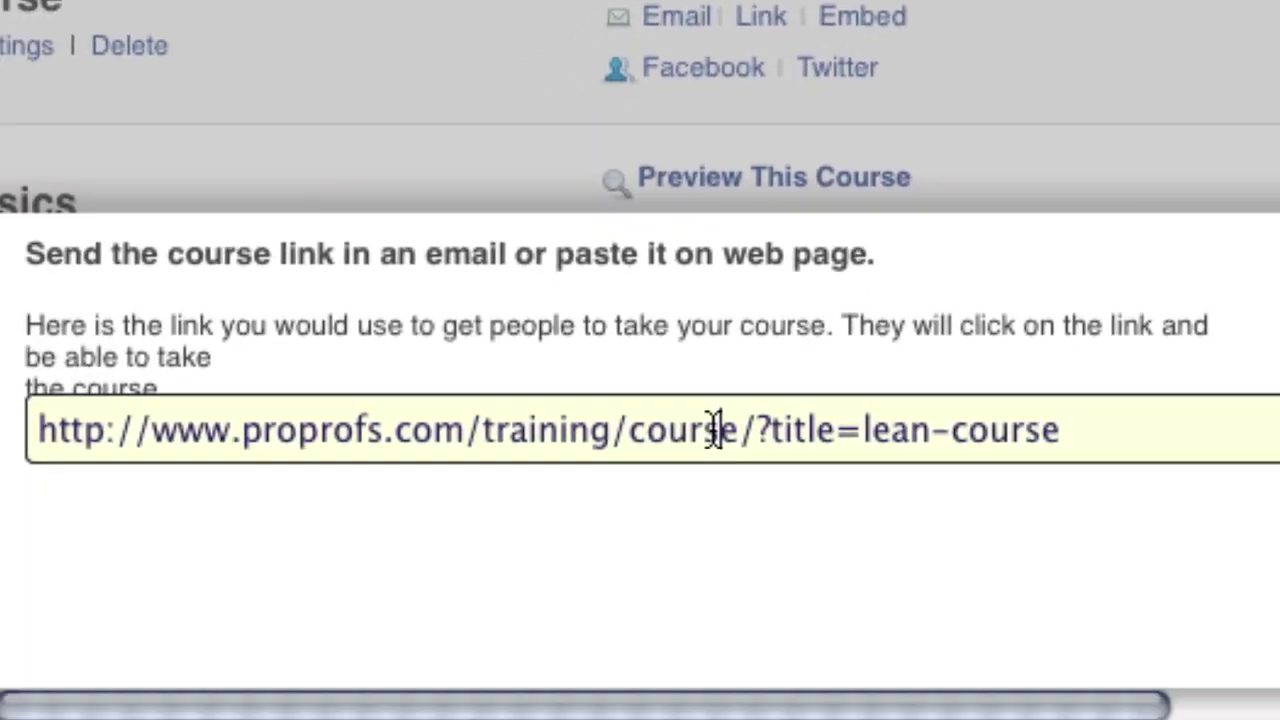
Step: Select and copy The Lean Course's direct URL from the Link dialog
{"action": "left_click", "coordinate": [735, 378]}
{"action": "right_click", "coordinate": [738, 380]}
{"action": "left_click", "coordinate": [787, 530]}
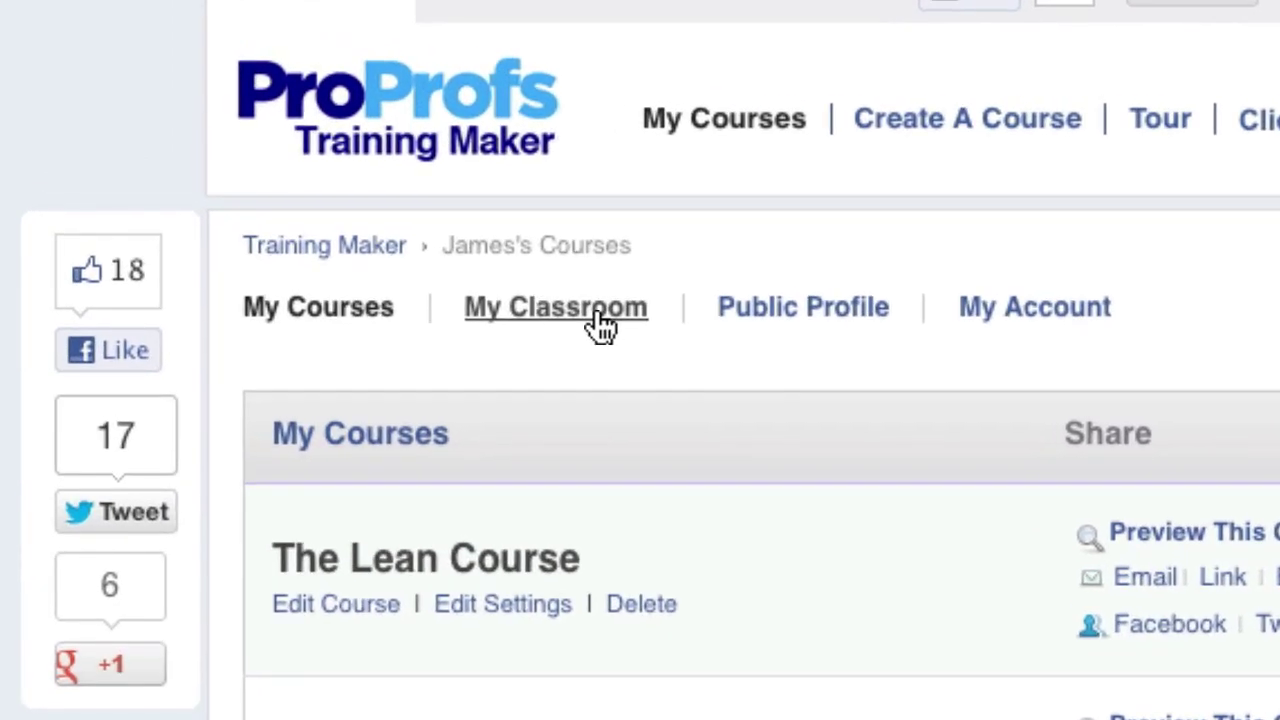
Step: In My Classroom > Users, start adding a new user and enter their email address
{"action": "left_click", "coordinate": [590, 318]}
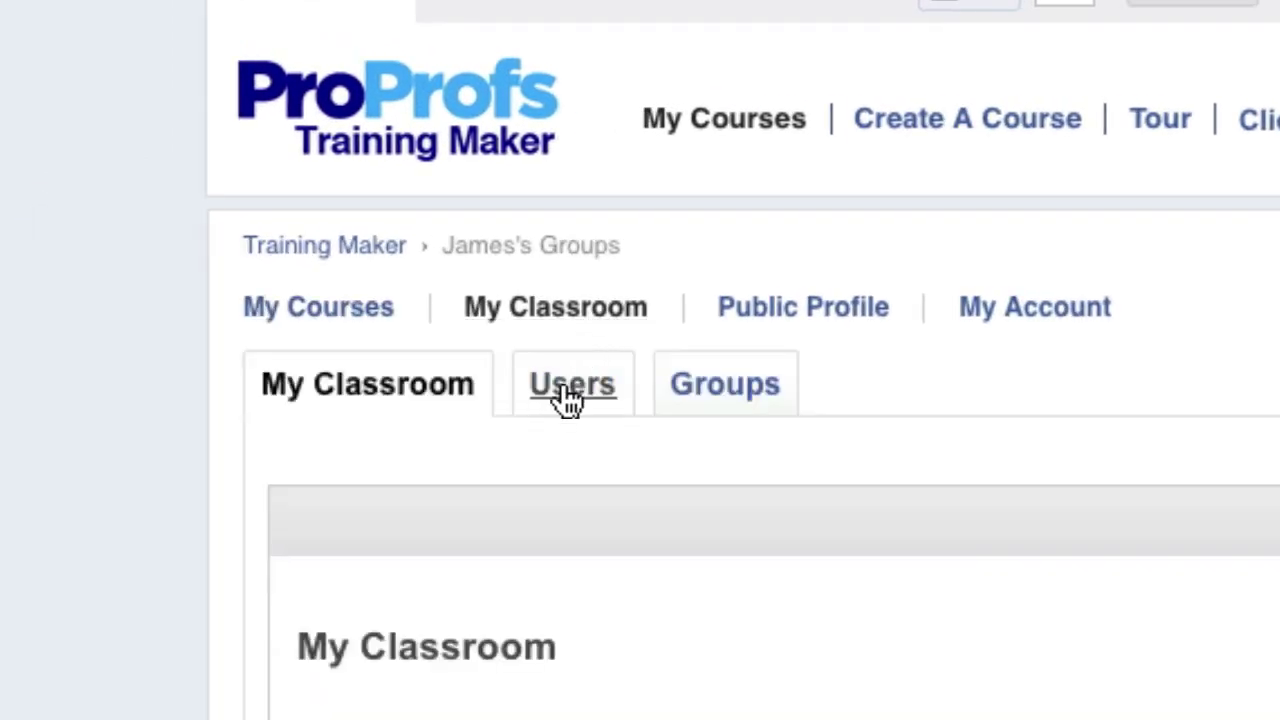
{"action": "left_click", "coordinate": [568, 400]}
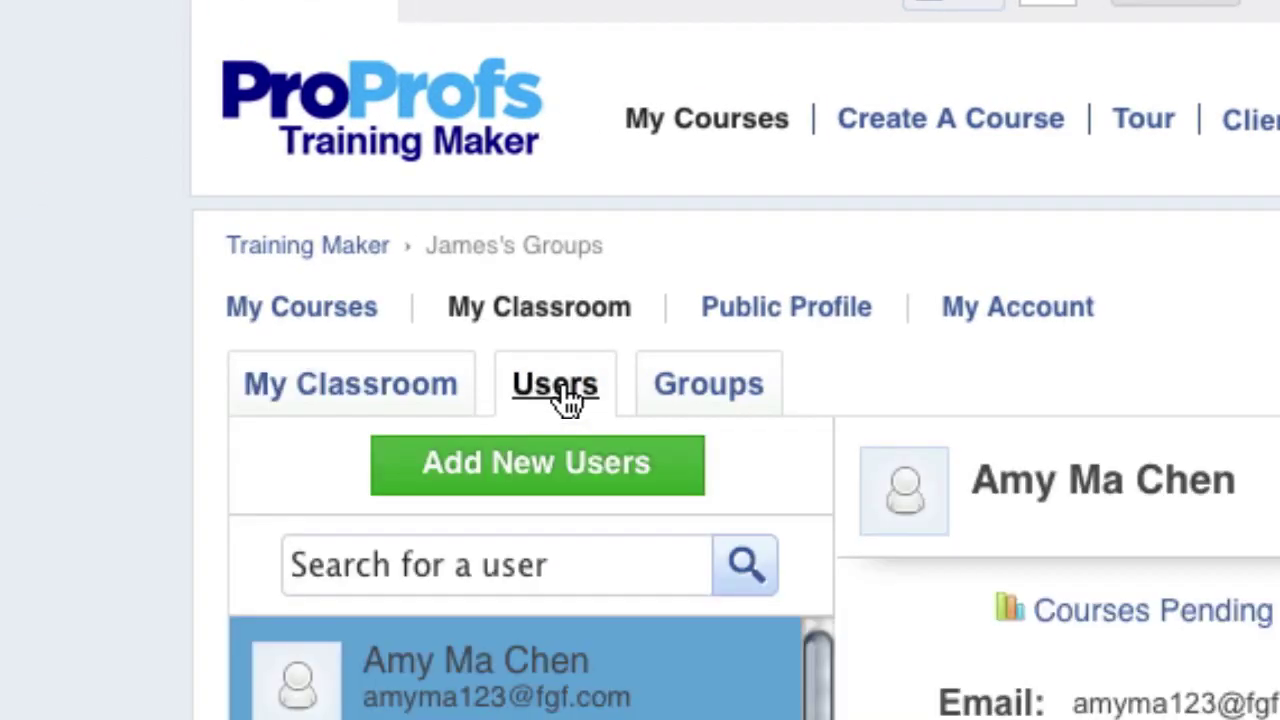
{"action": "left_click", "coordinate": [541, 478]}
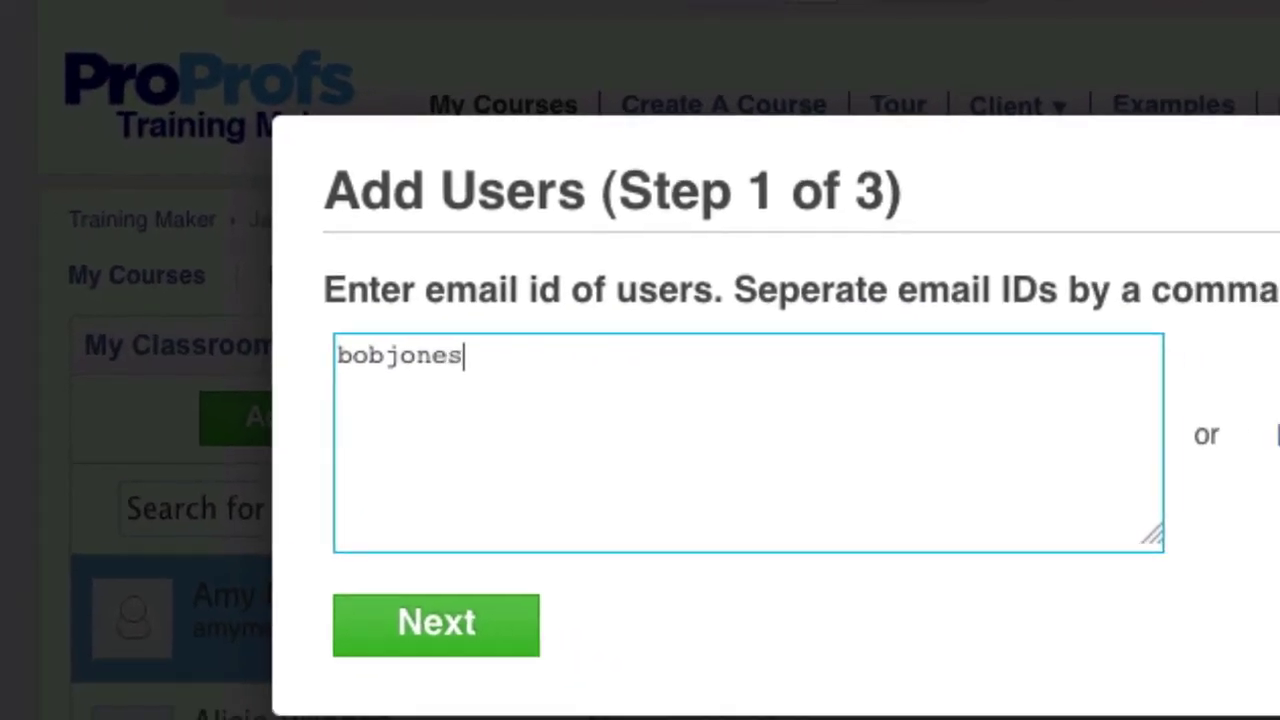
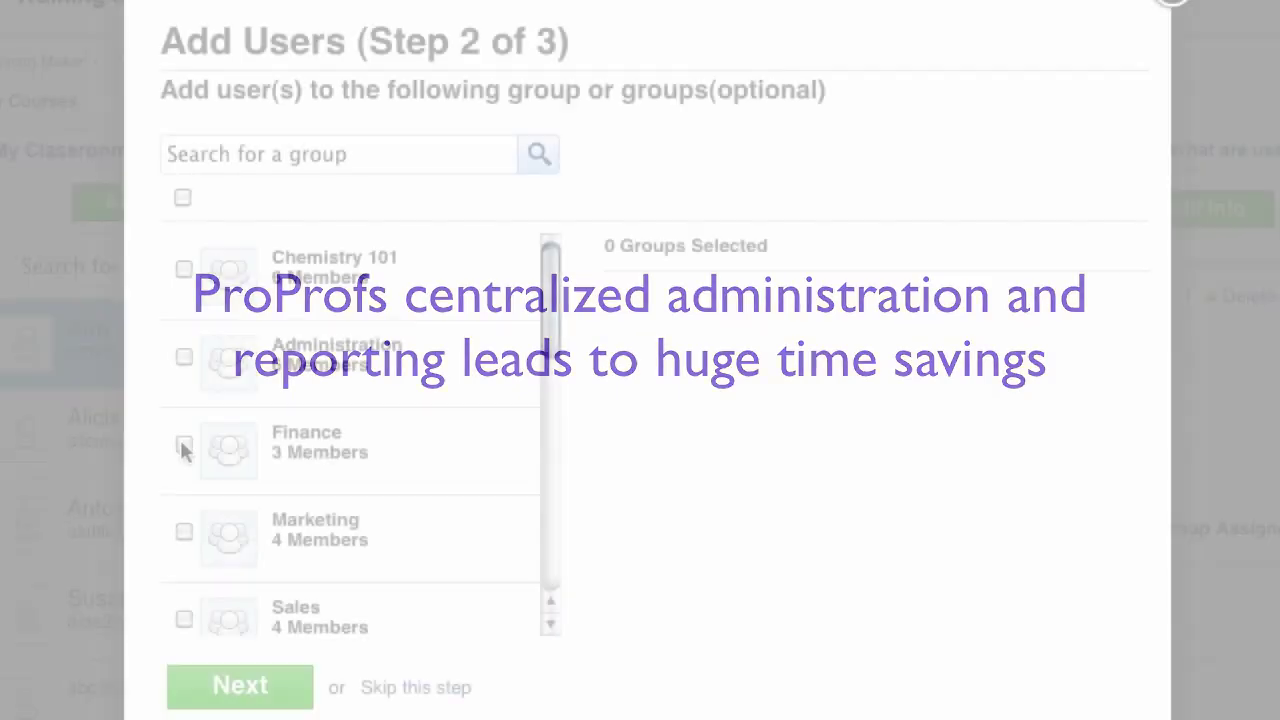
Step: Put the new user in the Finance and Marketing groups
{"action": "left_click", "coordinate": [184, 443]}
{"action": "left_click", "coordinate": [183, 535]}
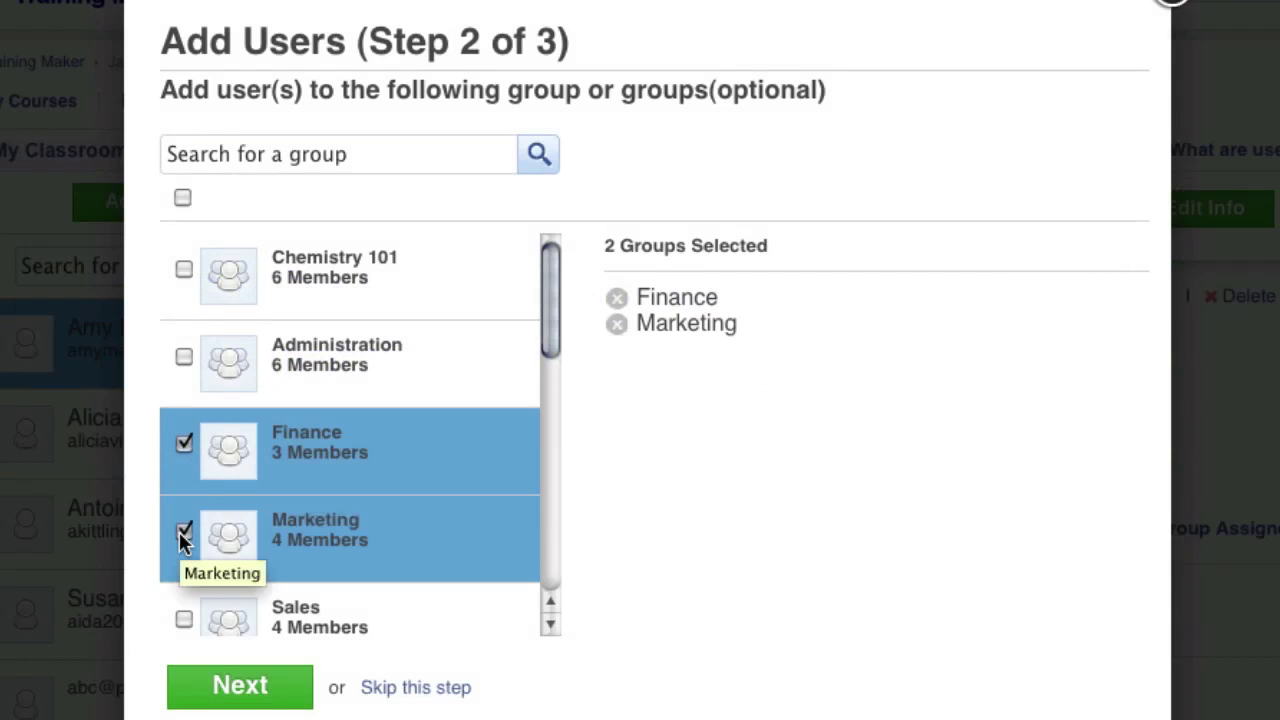
{"action": "left_click", "coordinate": [226, 692]}
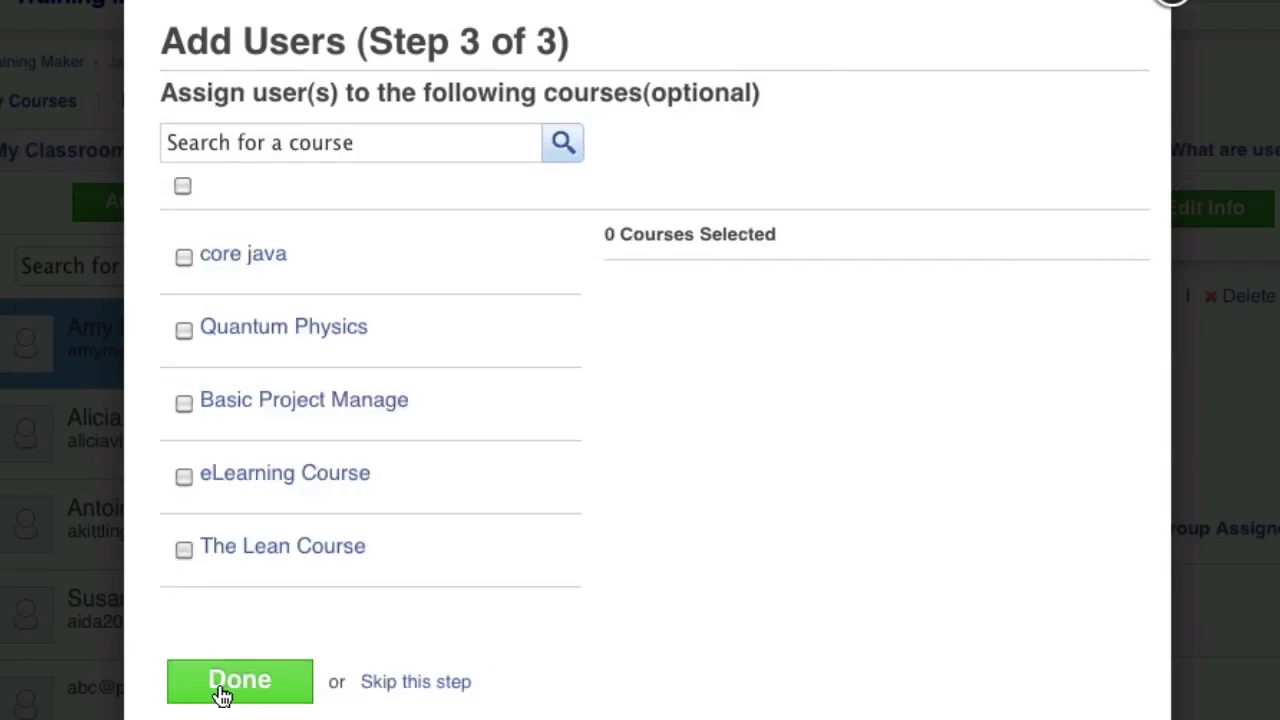
Step: Assign eLearning Course and The Lean Course to the new user and finish creating them
{"action": "left_click", "coordinate": [184, 475]}
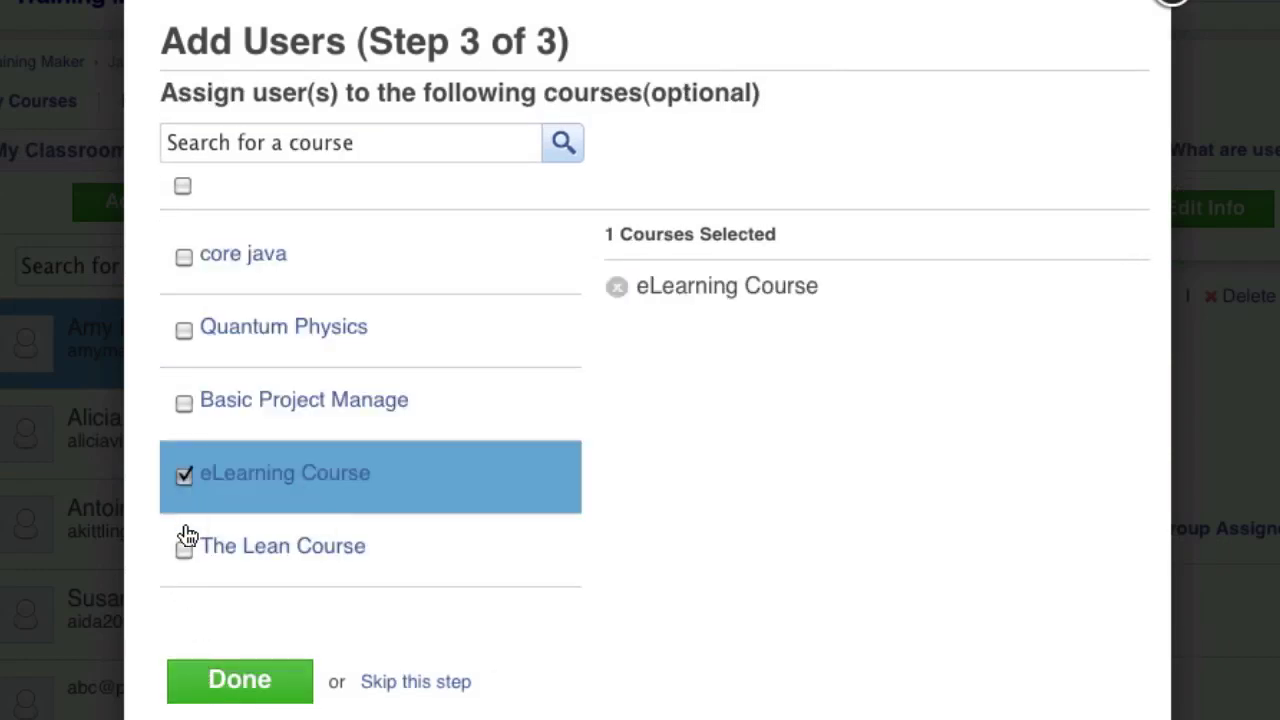
{"action": "left_click", "coordinate": [182, 546]}
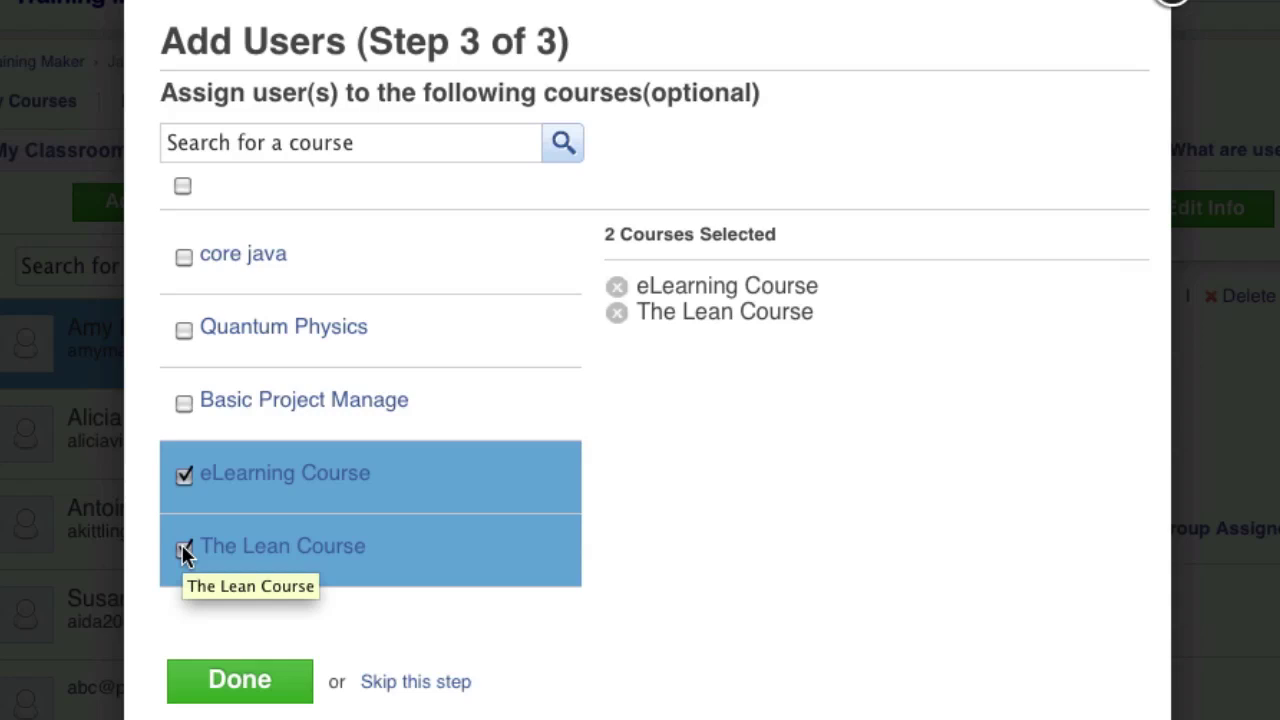
{"action": "left_click", "coordinate": [240, 681]}
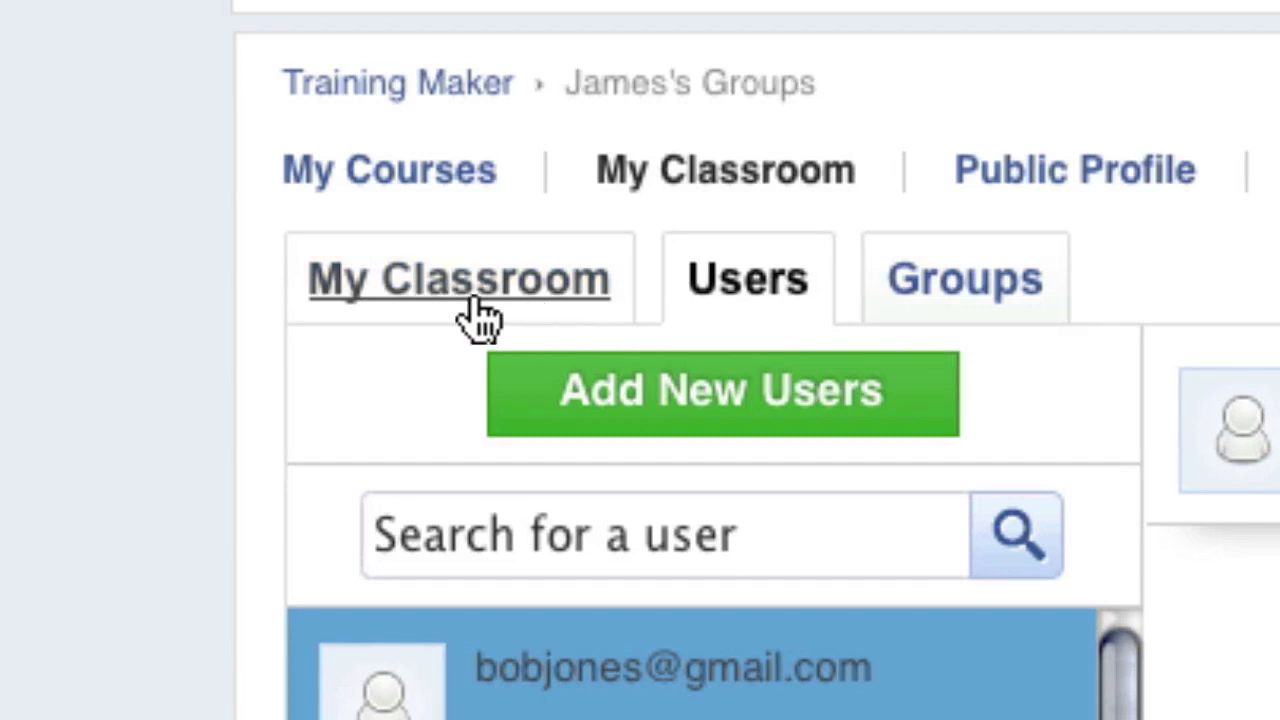
Step: Preview the classroom as a chosen existing learner and log in as them
{"action": "left_click", "coordinate": [472, 302]}
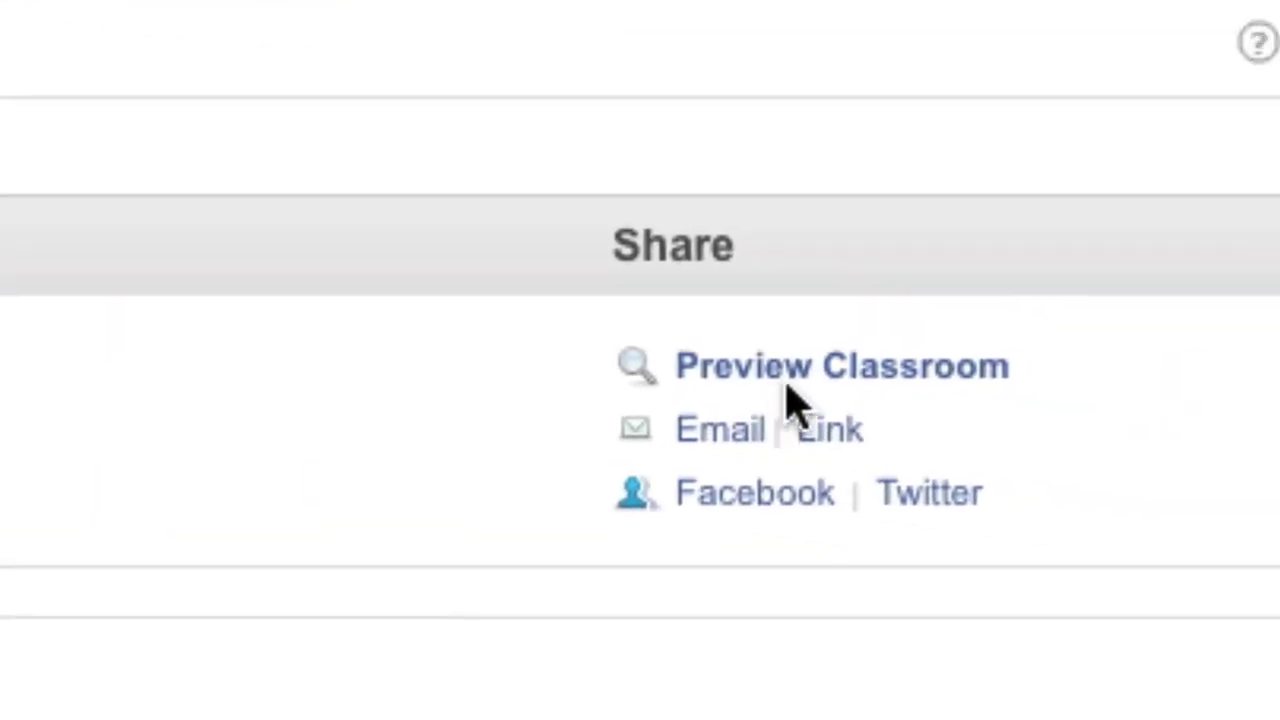
{"action": "left_click", "coordinate": [1274, 445]}
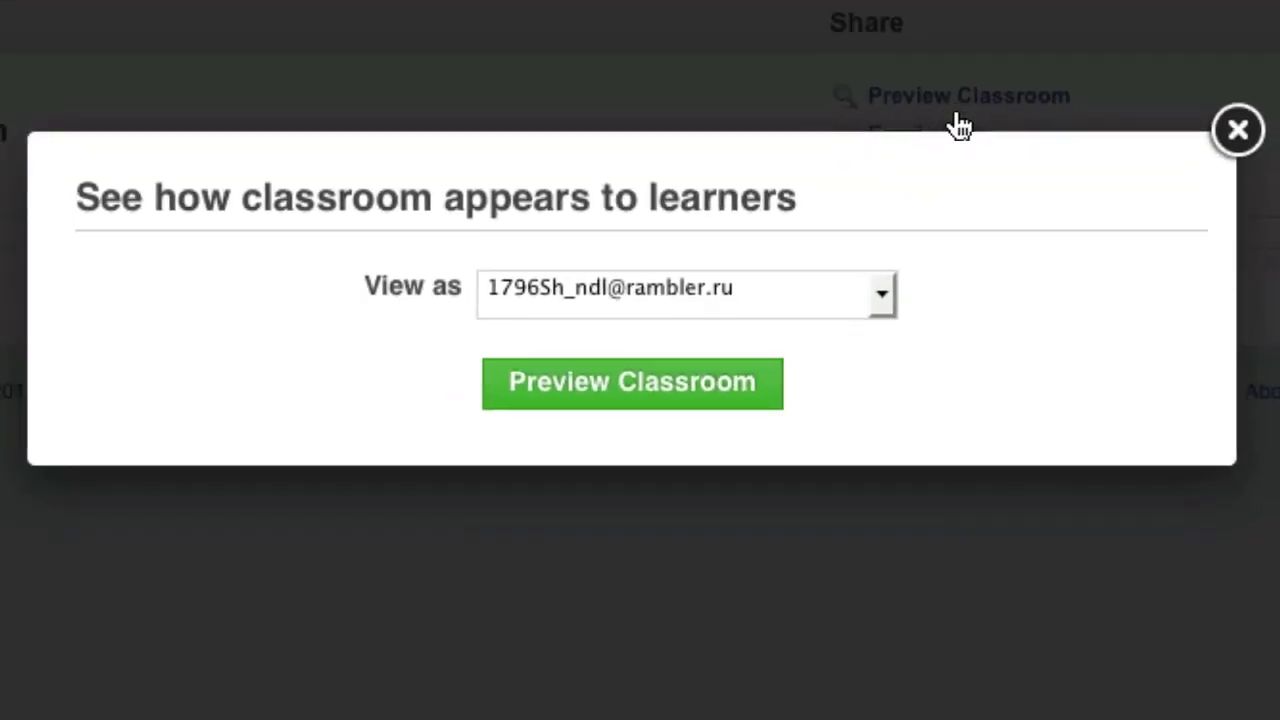
{"action": "left_click", "coordinate": [765, 503]}
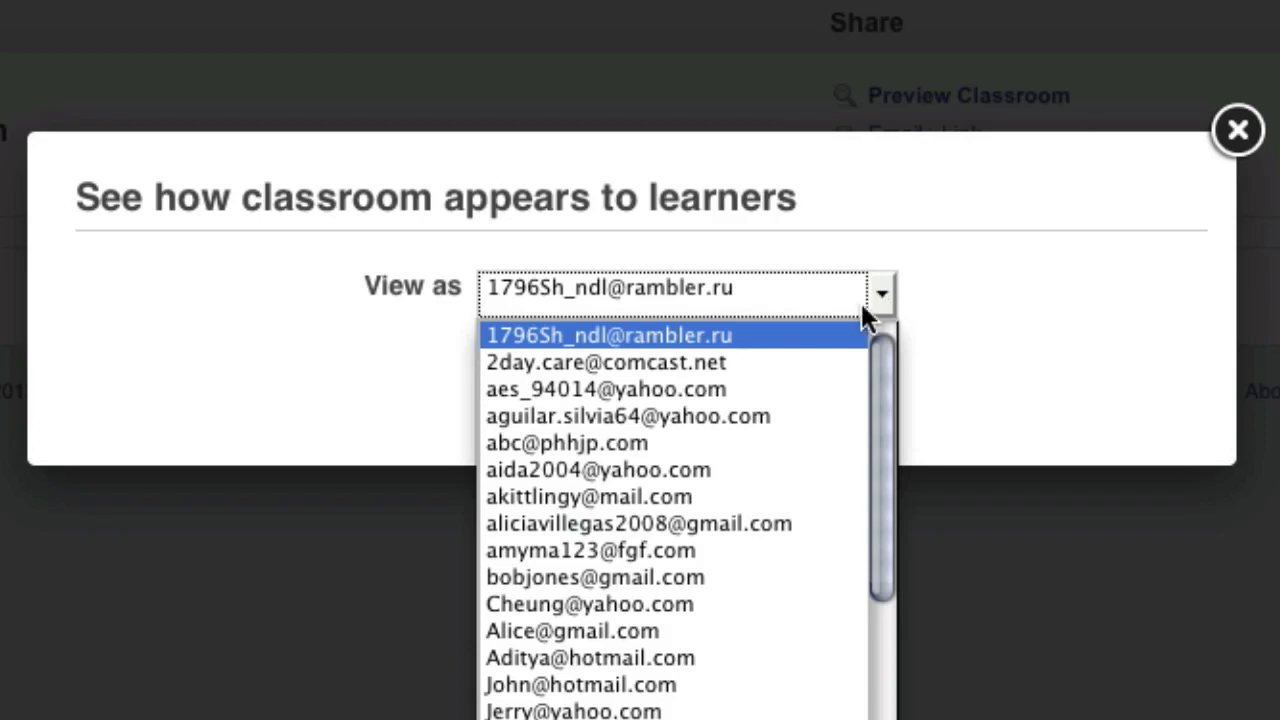
{"action": "left_click", "coordinate": [627, 497]}
{"action": "left_click", "coordinate": [612, 395]}
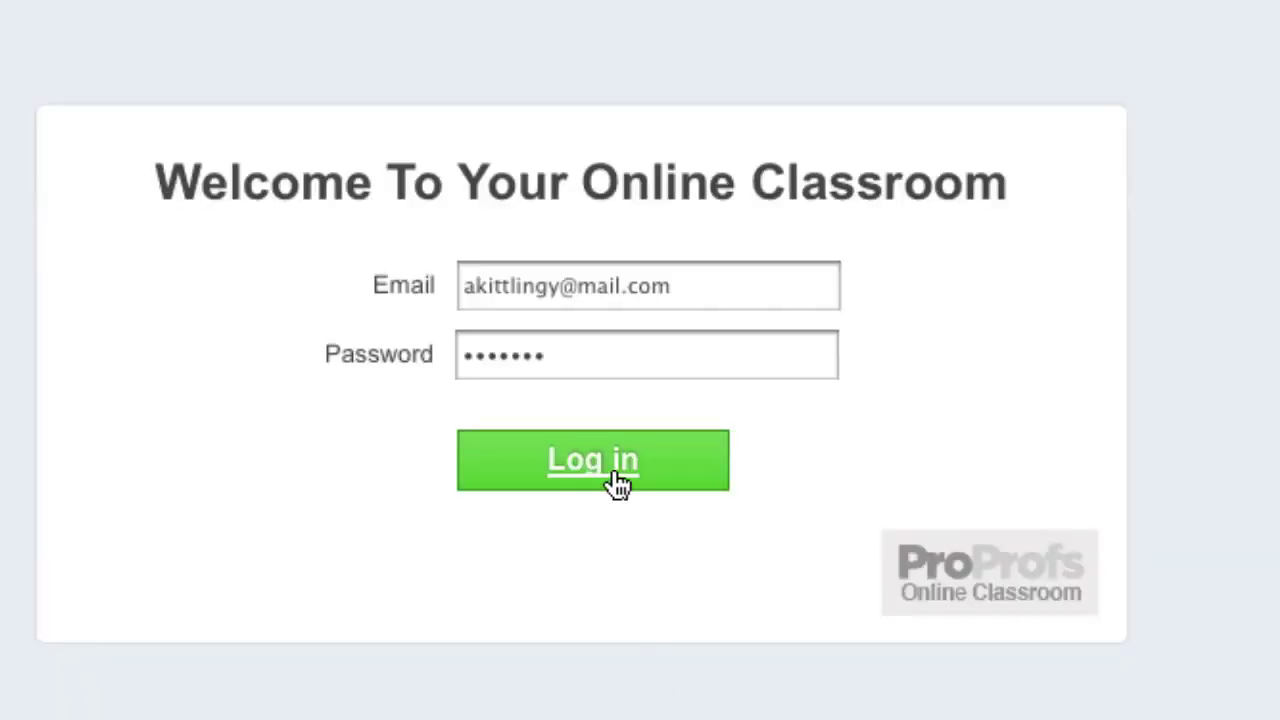
{"action": "left_click", "coordinate": [608, 478]}
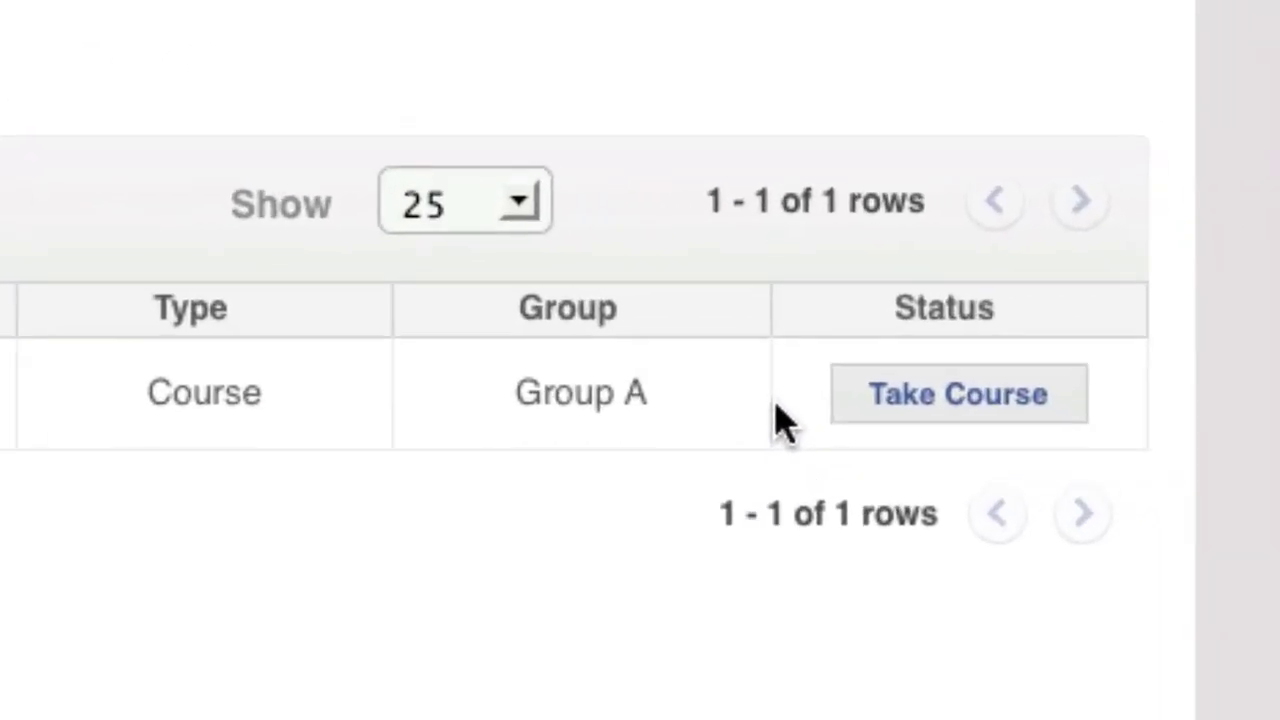
Step: Start Video test 3, then return to classroom Users and dismiss the new user's email dialog
{"action": "left_click", "coordinate": [878, 432]}
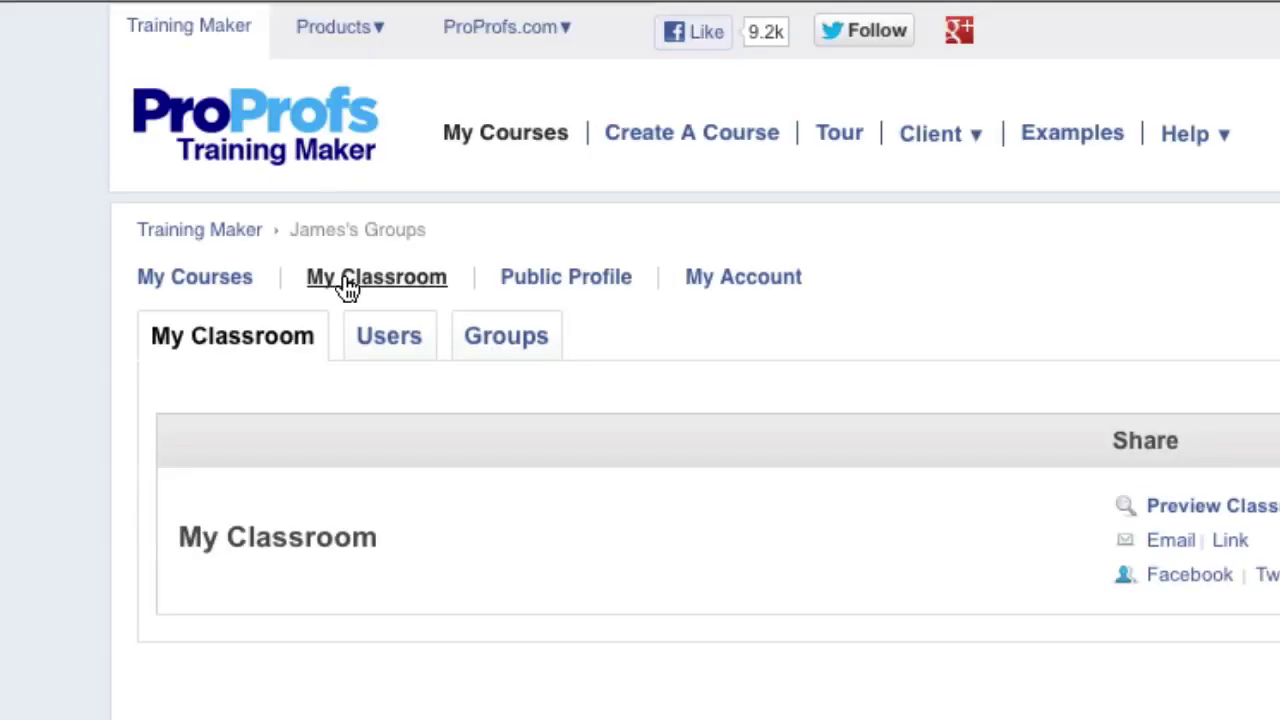
{"action": "left_click", "coordinate": [380, 348]}
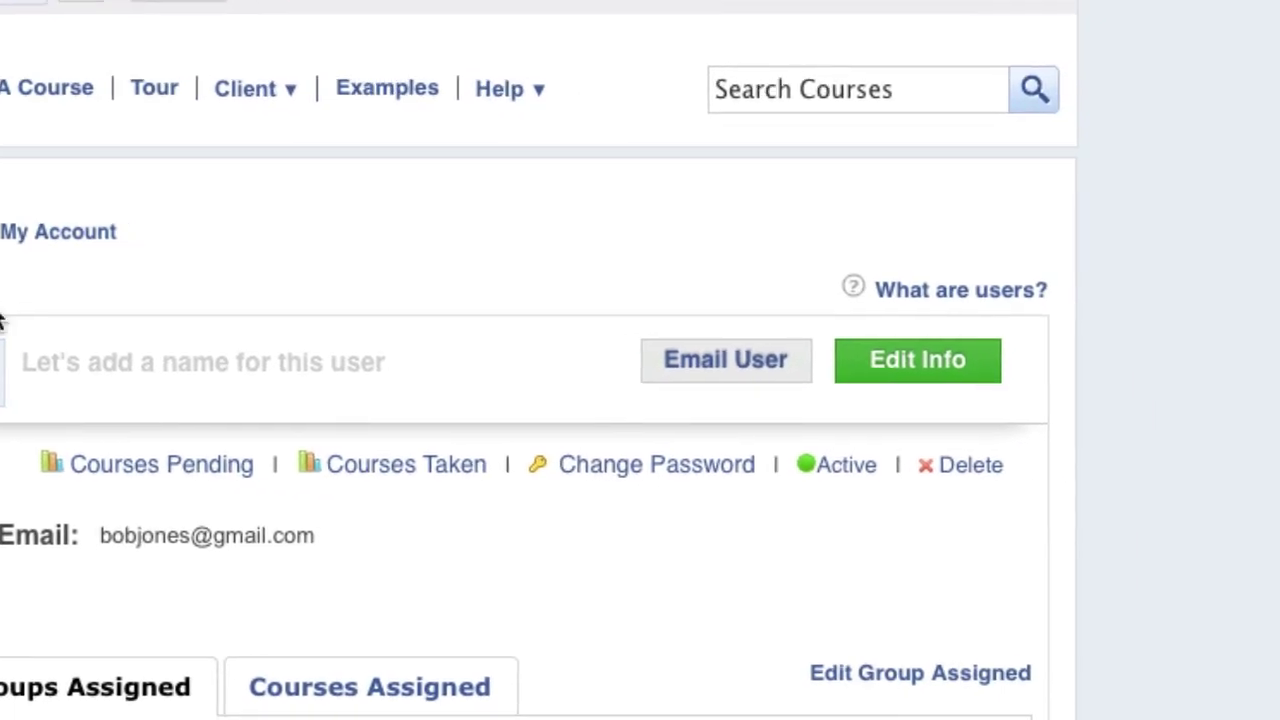
{"action": "left_click", "coordinate": [739, 364]}
{"action": "left_click", "coordinate": [1178, 24]}
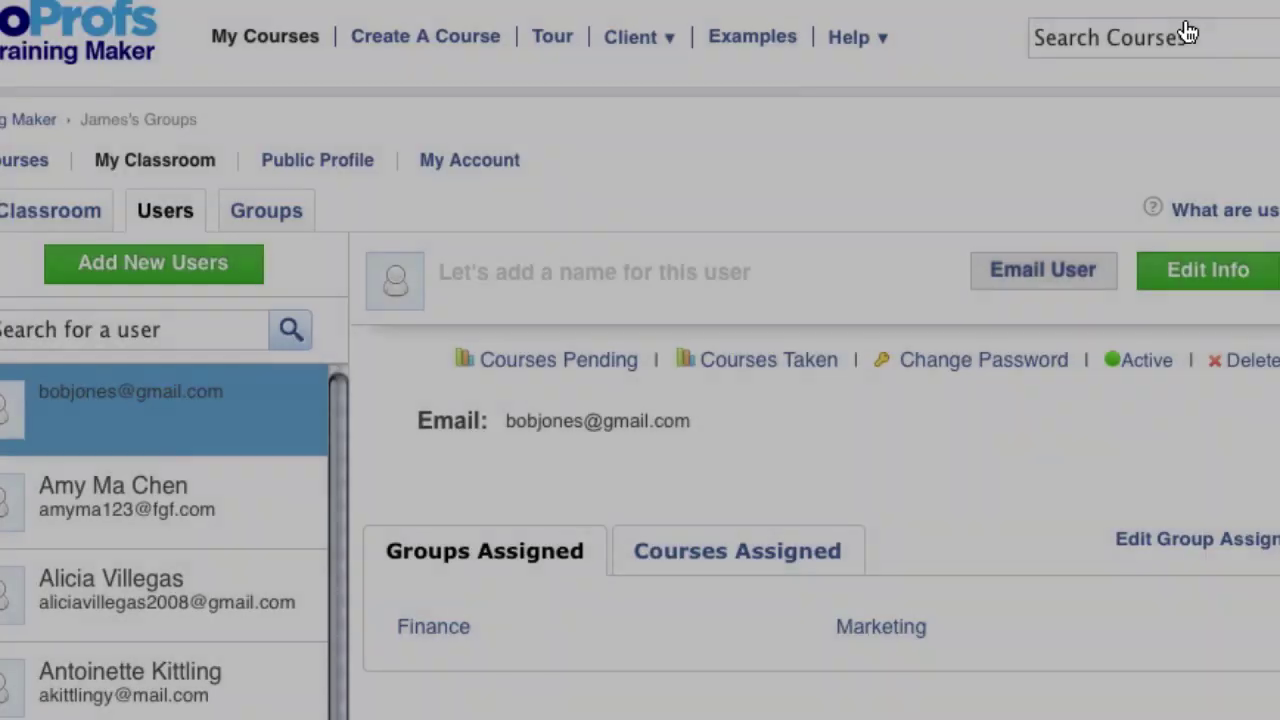
Step: Email Group E its login details, adding 'within the next 24 hours' to the message
{"action": "left_click", "coordinate": [291, 215]}
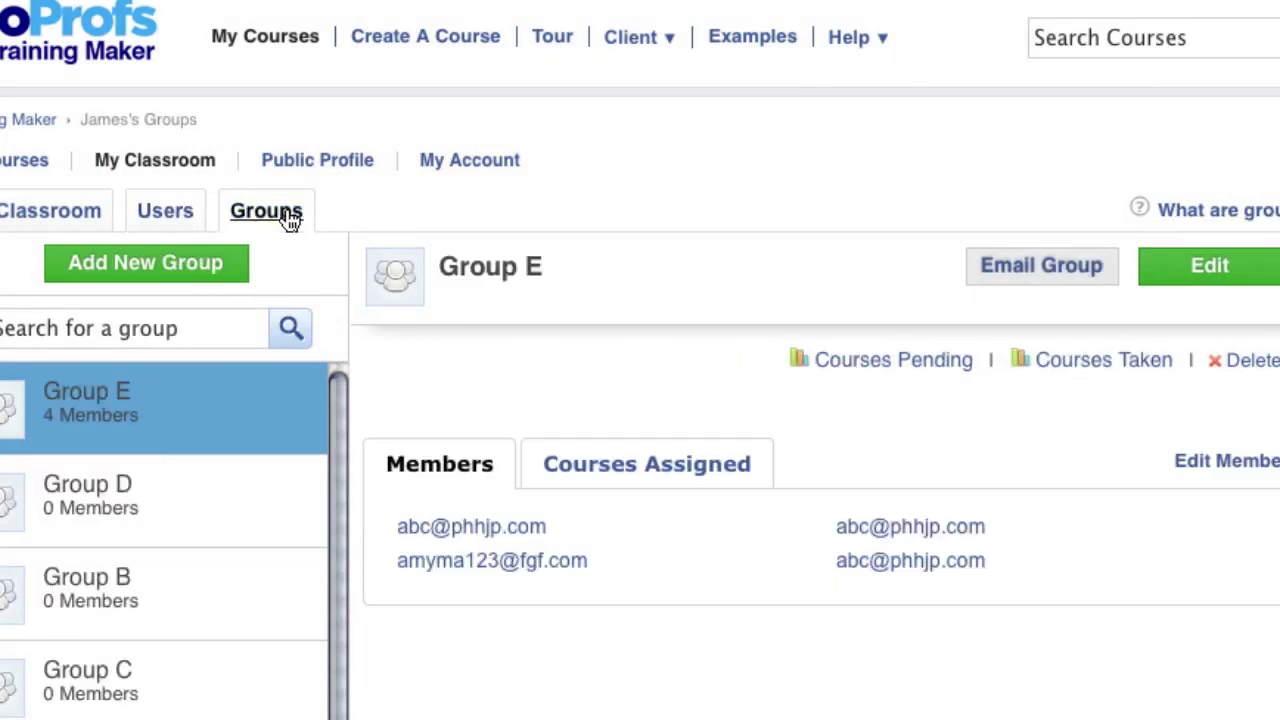
{"action": "left_click", "coordinate": [1021, 270]}
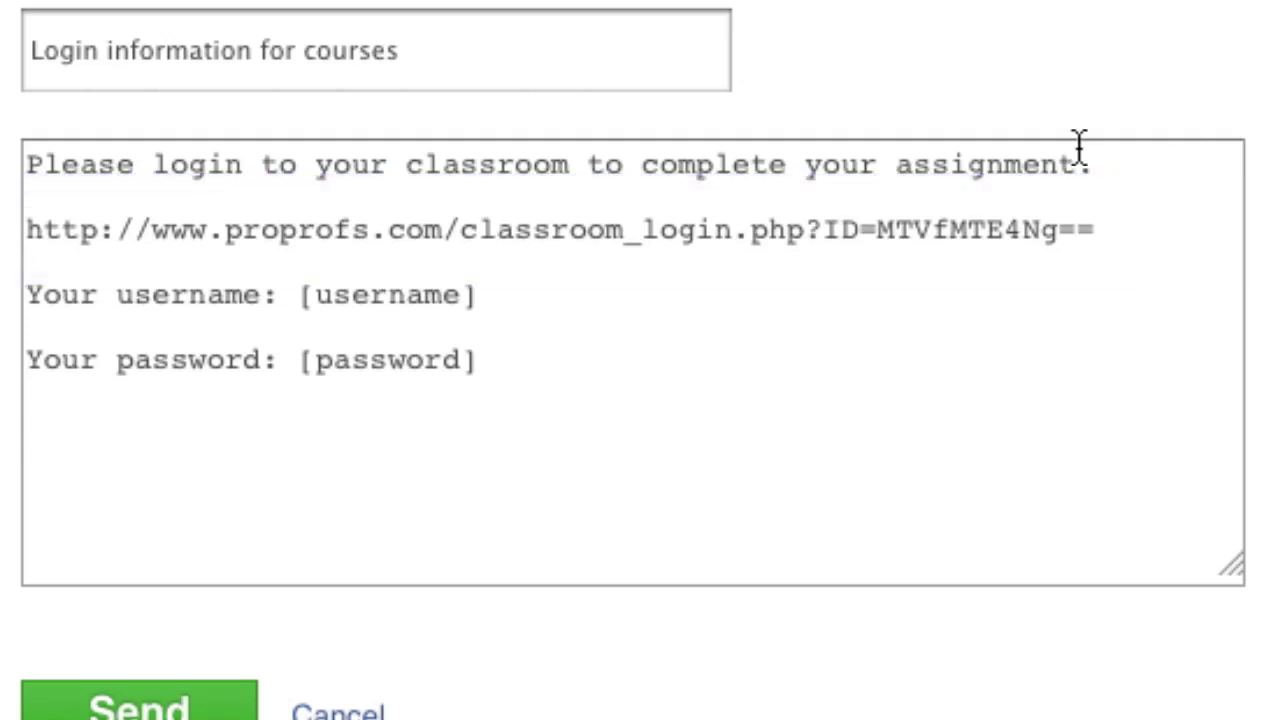
{"action": "left_click", "coordinate": [585, 168]}
{"action": "type", "text": "within the n"}
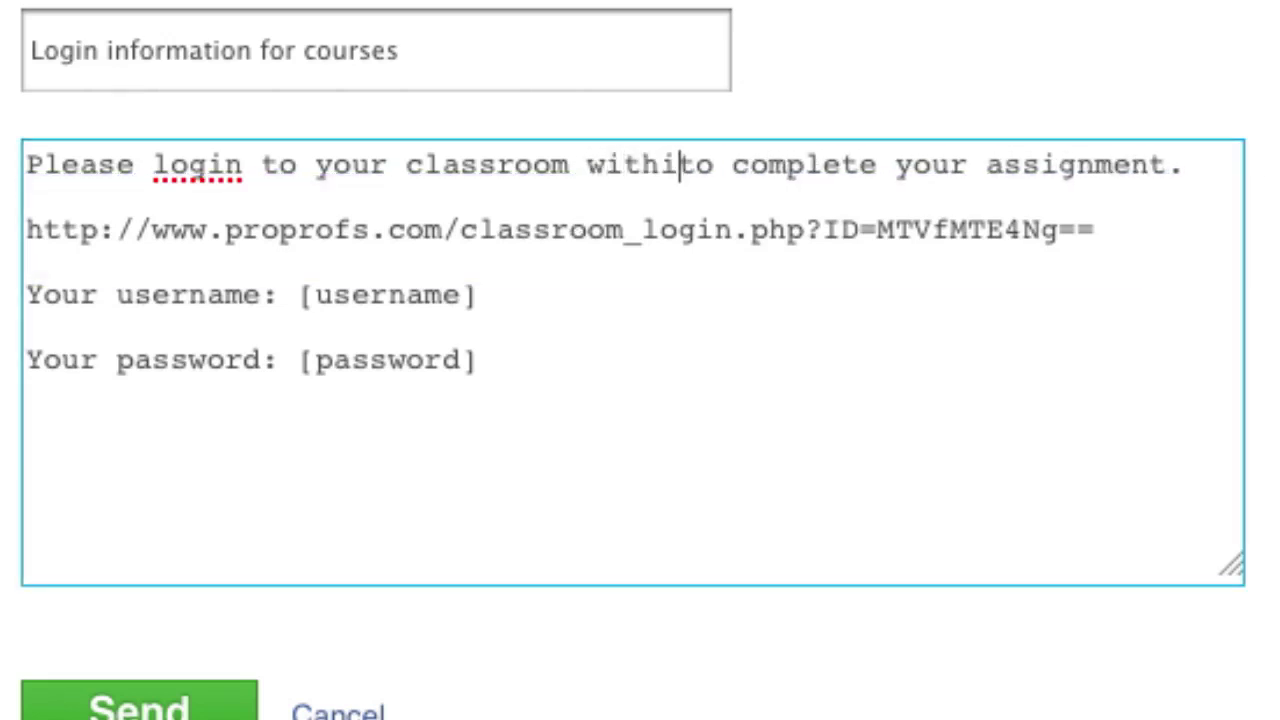
{"action": "type", "text": "ext 24 hours"}
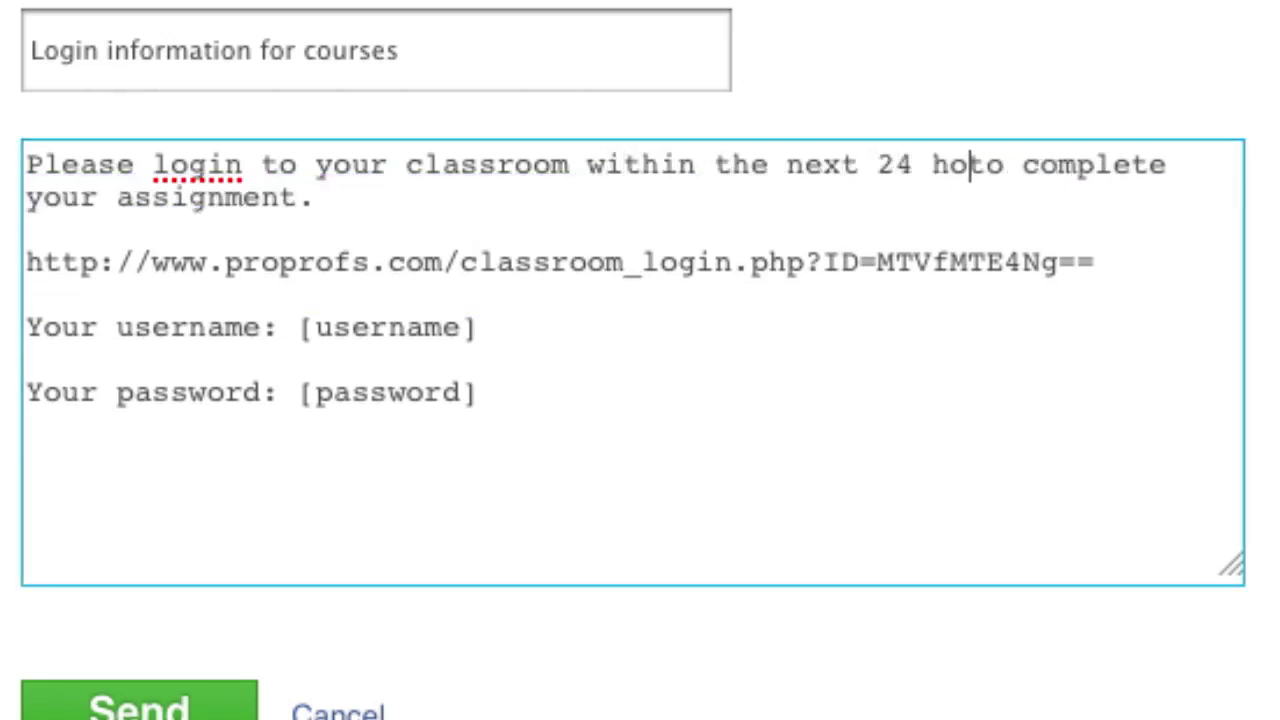
{"action": "left_click", "coordinate": [160, 710]}
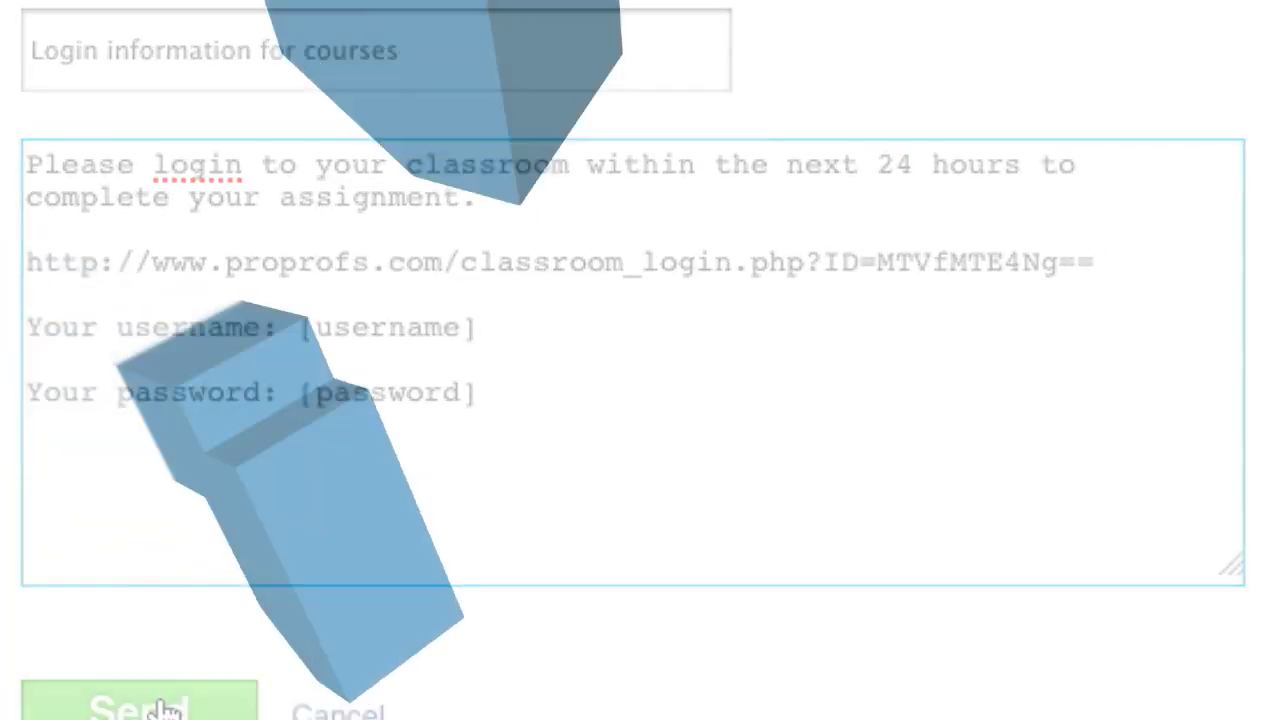